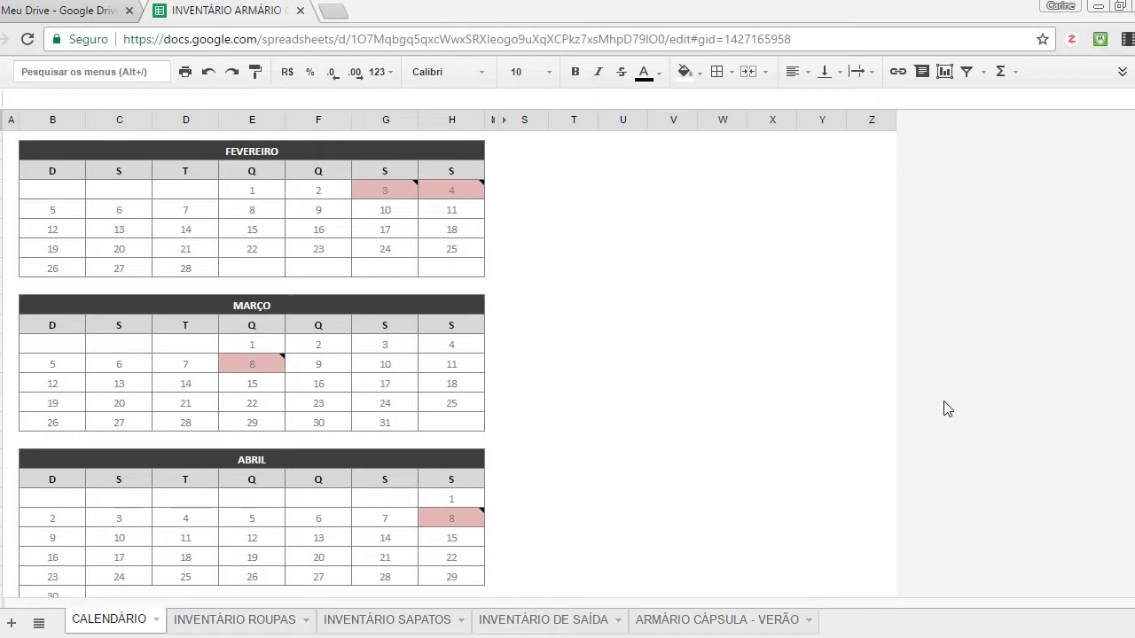
Check the note attached to the highlighted 3 February date in the calendar.
left_click(227, 285)
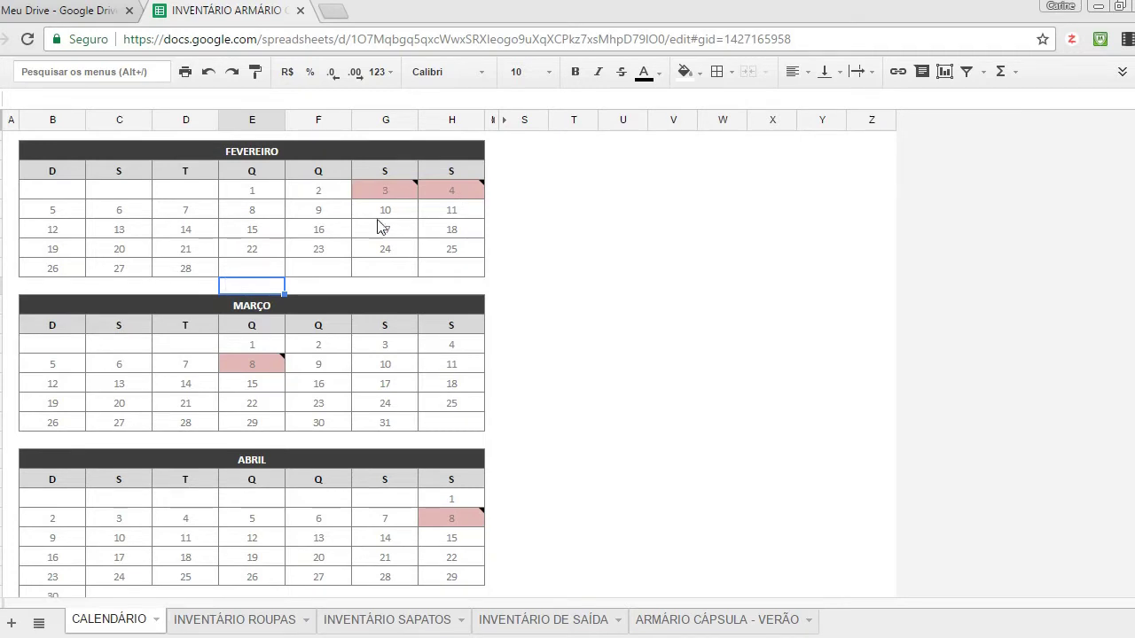
mouse_move(391, 197)
Open the INVENTÁRIO ROUPAS sheet and look across the Regata row through all three clothing categories and back.
left_click(233, 624)
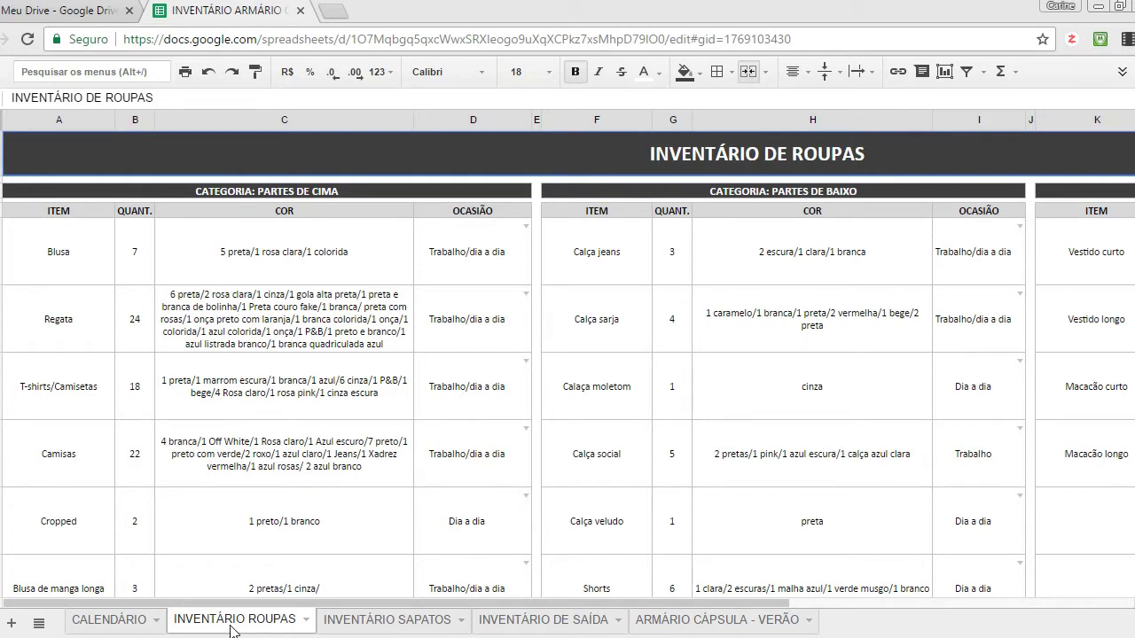
left_click(98, 300)
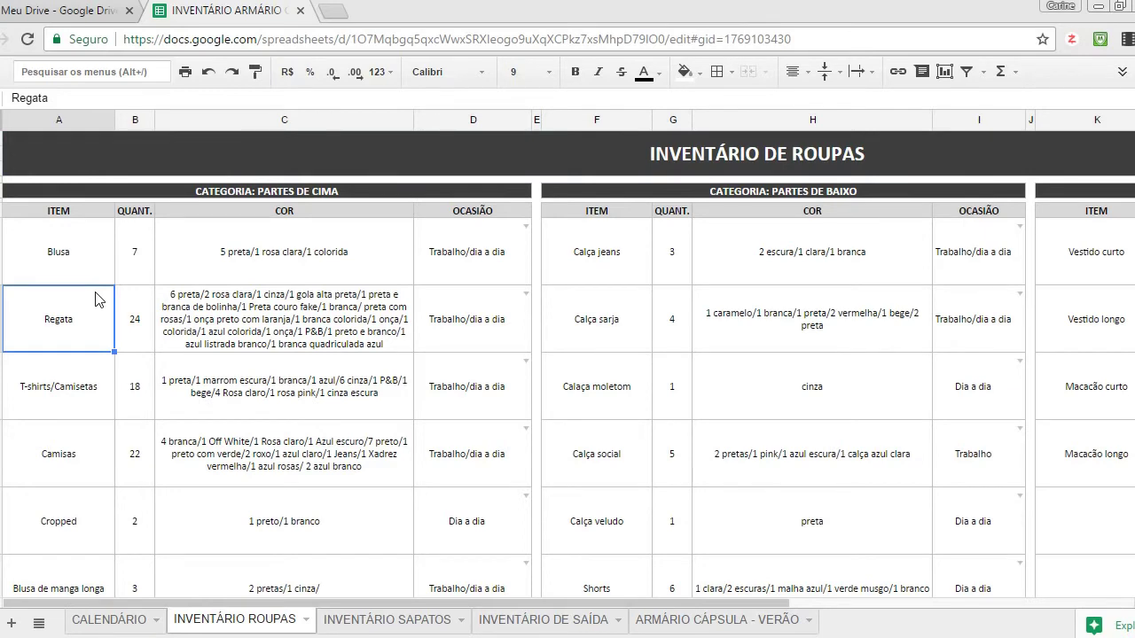
key("Right")
key("Right")
key("Right")
key("Right")
key("Right")
key("Right")
key("Right")
key("Right")
key("Right")
key("Right")
key("Right")
key("Right")
key("Right")
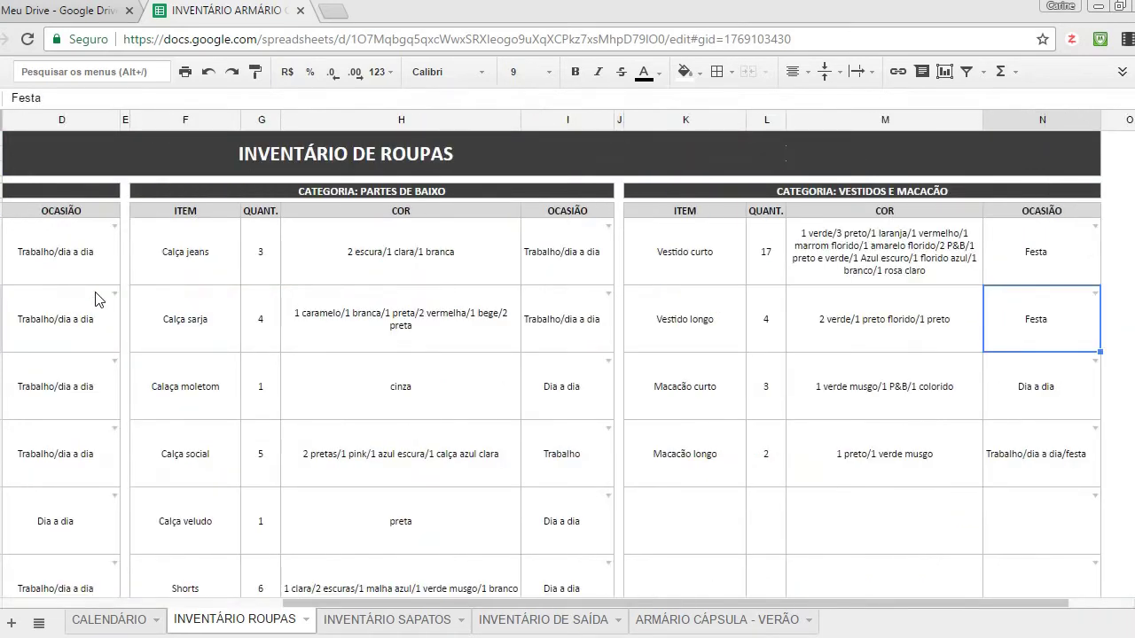
key("Left")
key("Left")
key("Left")
key("Left")
key("Left")
key("Left")
key("Left")
key("Left")
key("Left")
key("Left")
key("Left")
key("Left")
key("Left")
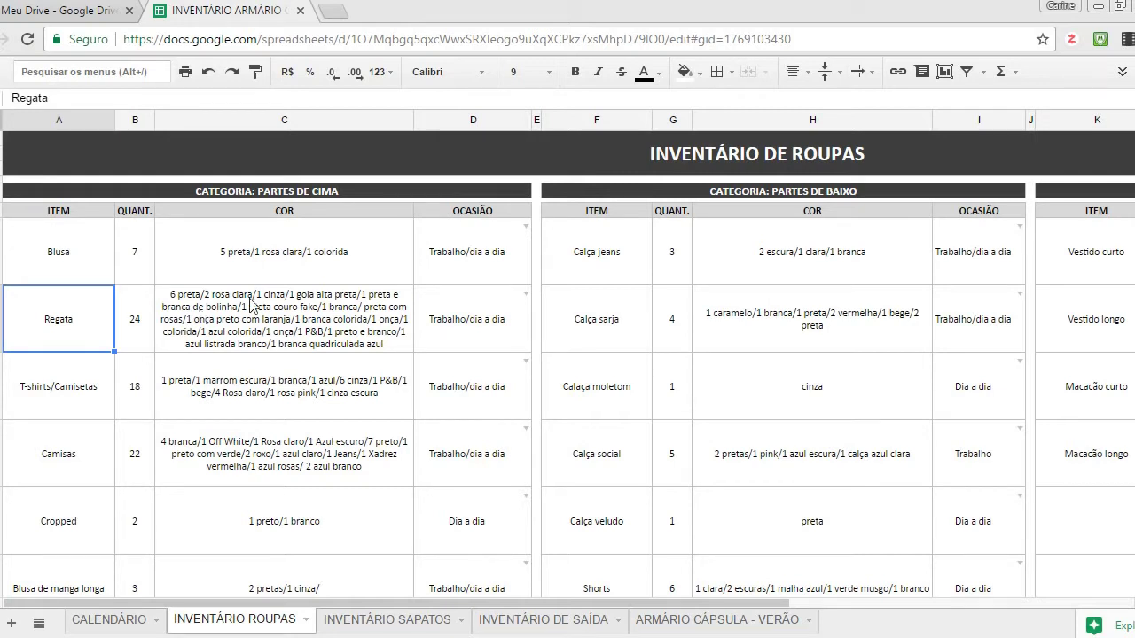
View the OCASIÃO options available for the Blusa item, leaving its selection unchanged.
left_click(466, 282)
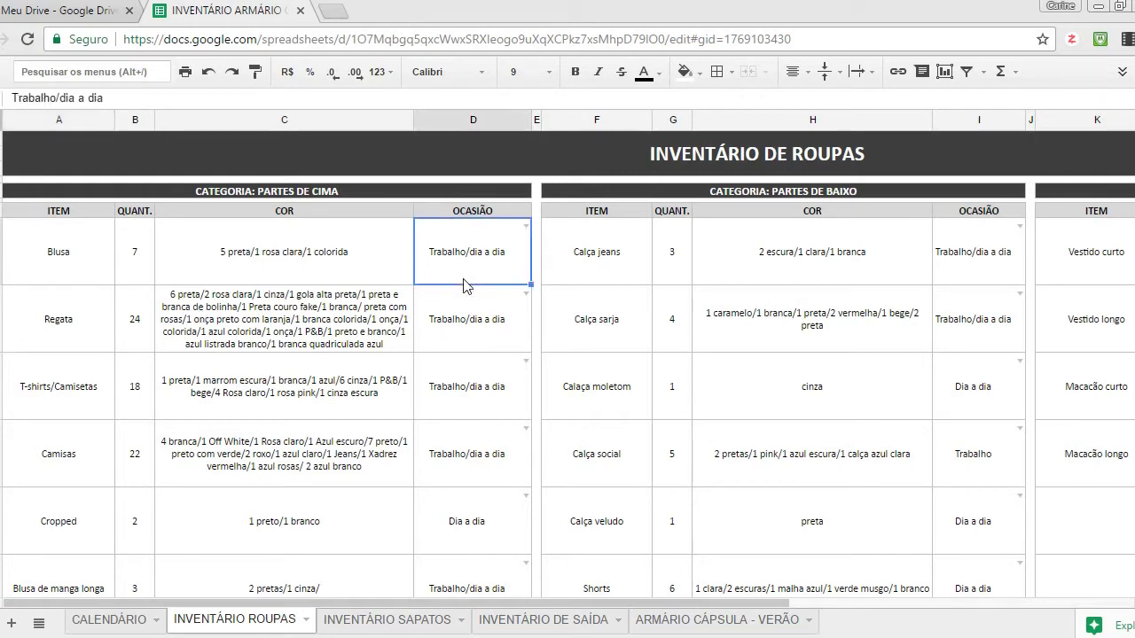
left_click(525, 227)
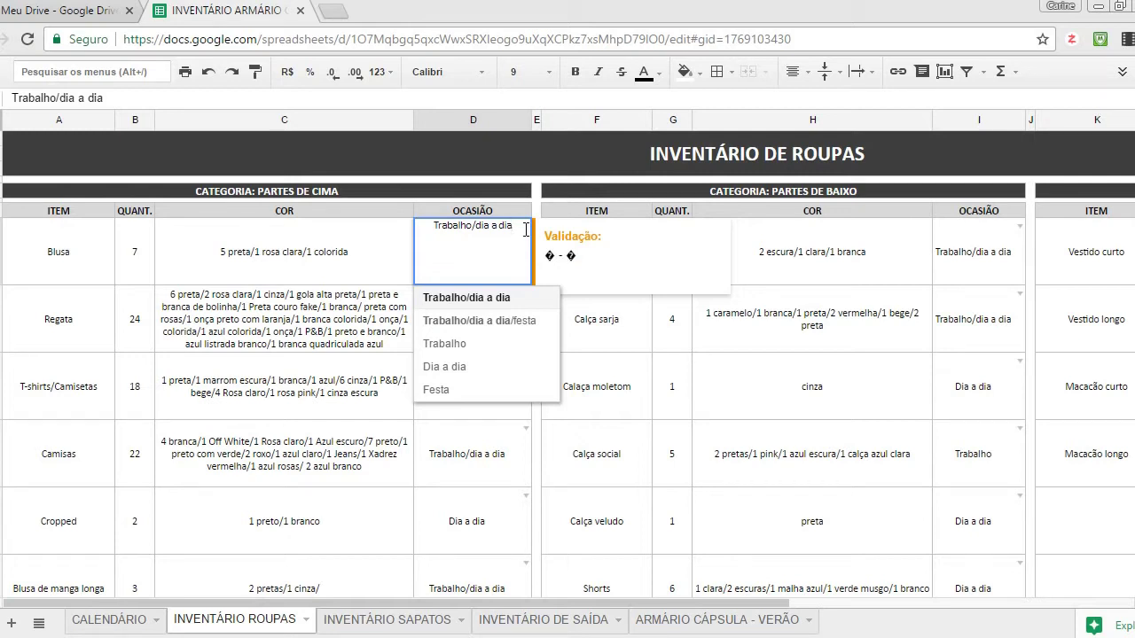
left_click(358, 328)
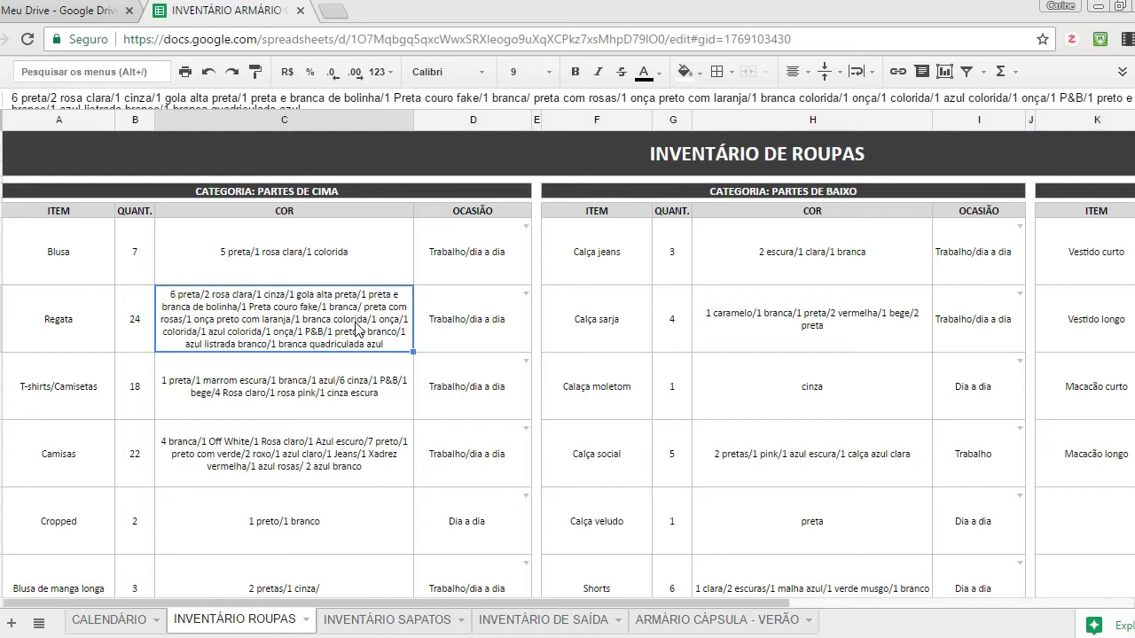
Review the PARTES DE CIMA items down to the category's TOTAL formula.
key("Right")
key("Right")
key("Down")
key("Left")
key("Left")
key("Left")
key("Left")
key("Right")
key("Down")
key("Down")
key("Down")
key("Down")
key("Down")
key("Down")
key("Down")
key("Down")
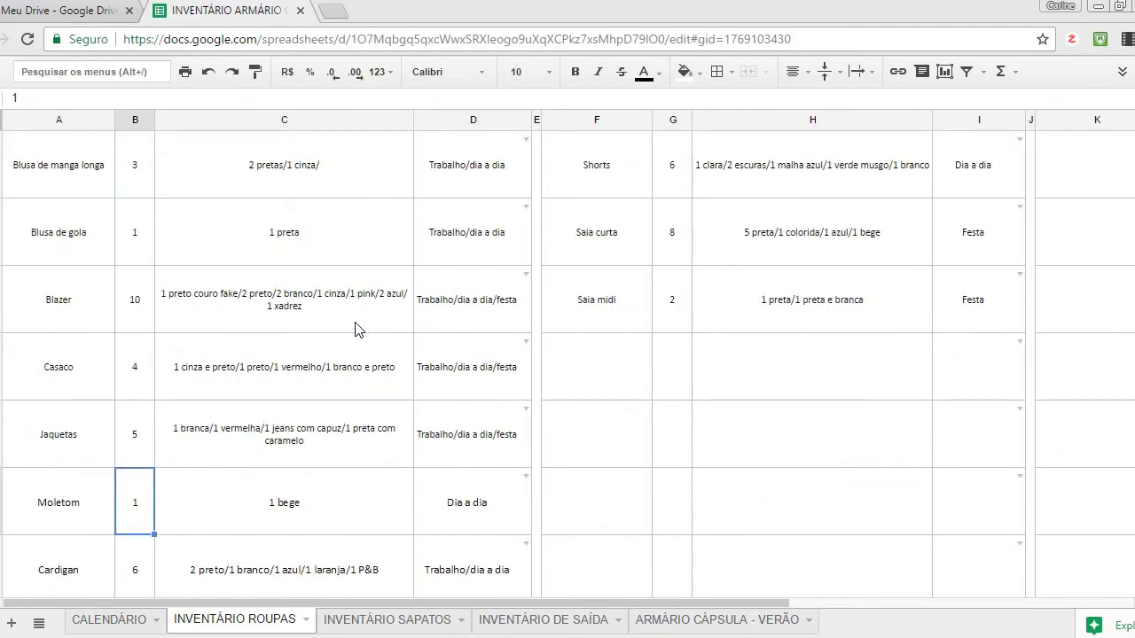
key("Down")
key("Down")
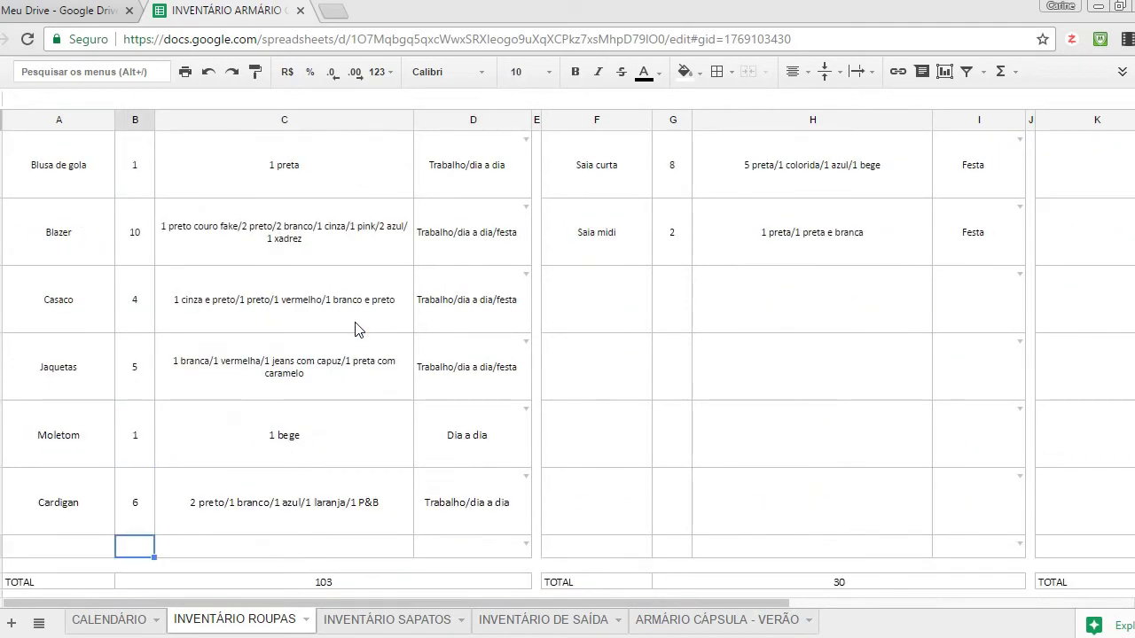
key("Down")
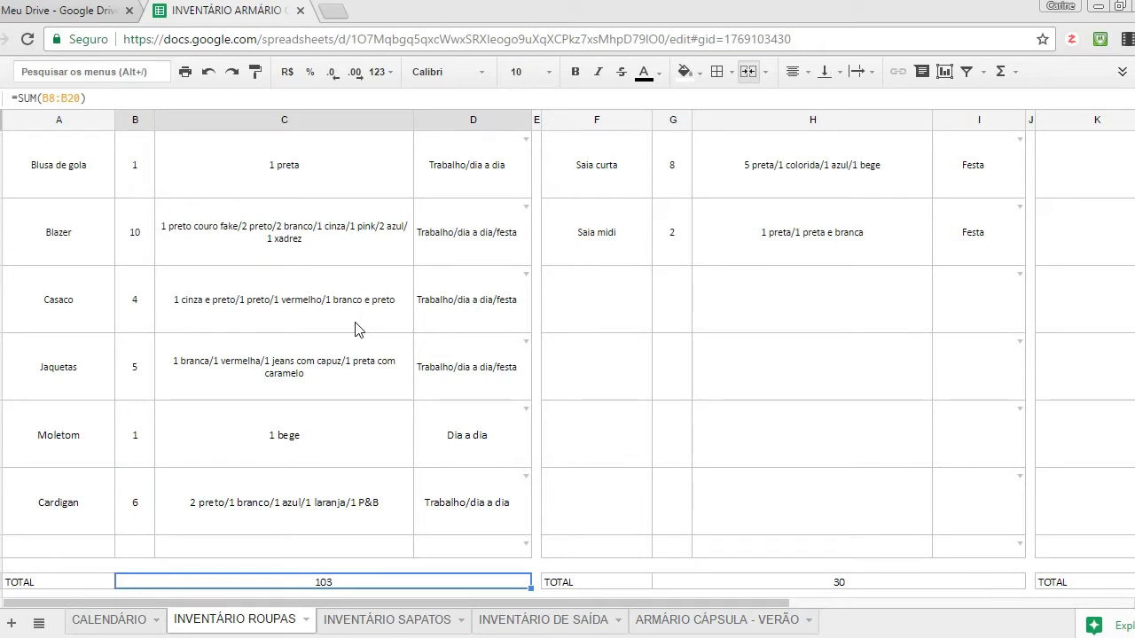
Review the PARTES DE BAIXO category from Calça jeans down to its TOTAL formula.
key("Right")
key("Right")
key("Up")
key("Up")
key("Down")
key("Down")
key("Down")
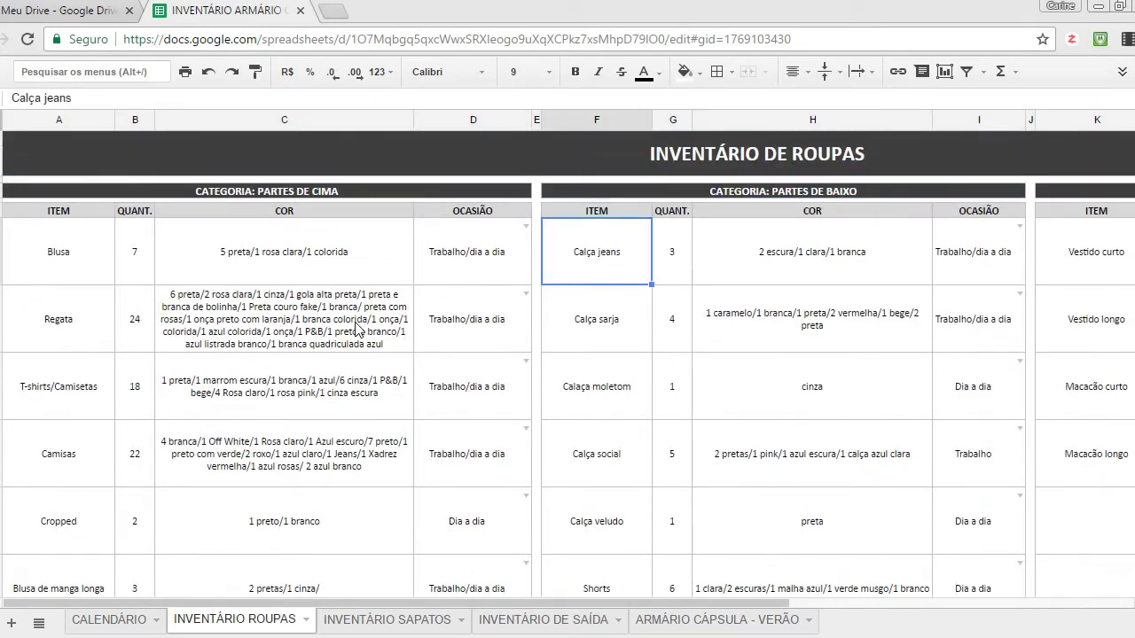
key("Right")
key("Right")
key("Right")
key("Right")
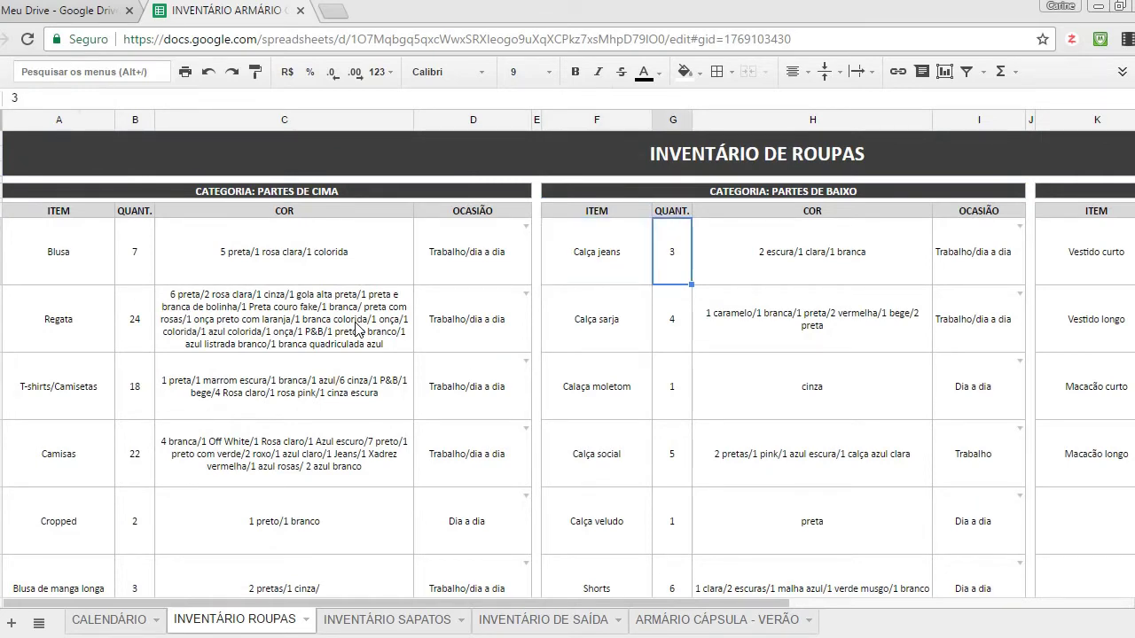
key("Left")
key("Down")
key("Down")
key("Down")
key("Down")
key("Down")
key("Down")
key("Down")
key("Down")
key("Down")
key("Down")
key("Down")
key("Down")
key("Down")
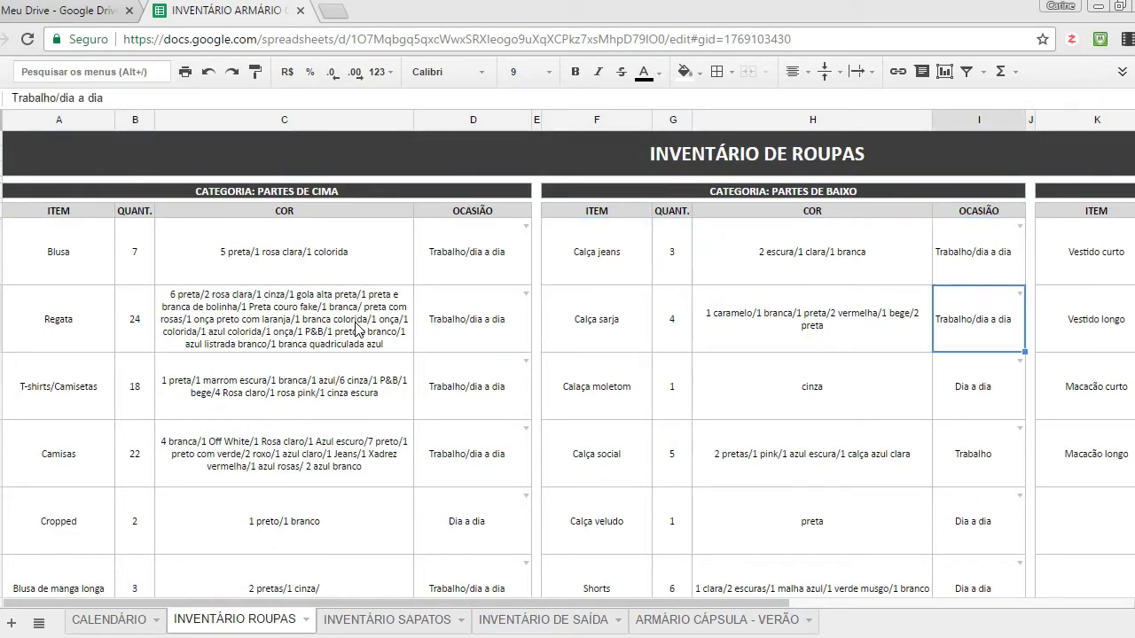
key("Down")
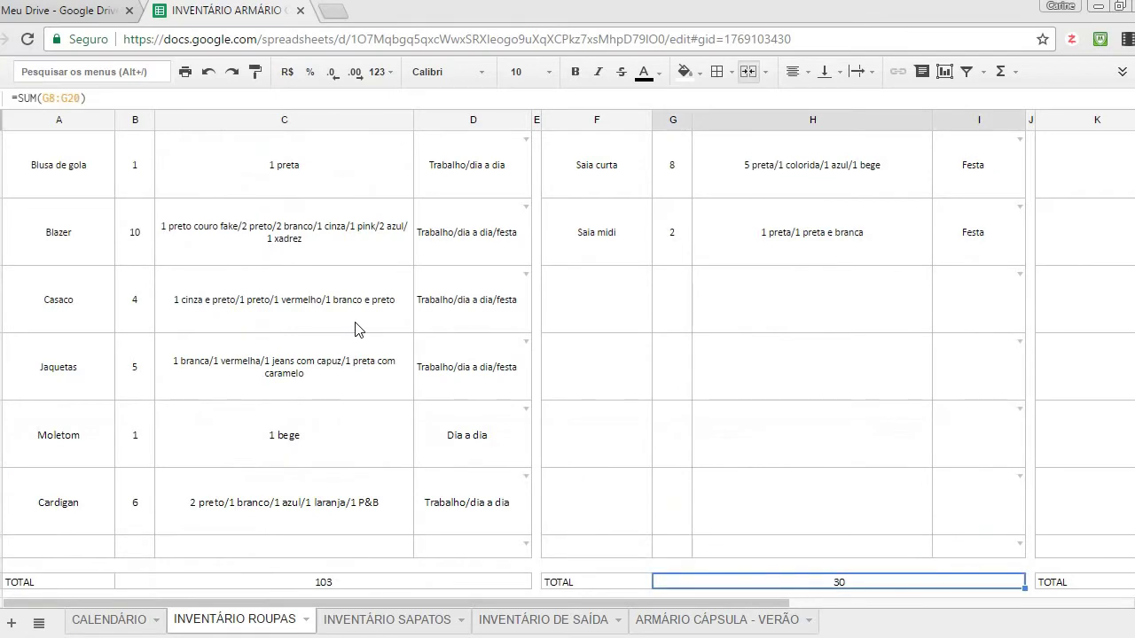
Examine the VESTIDOS E MACACÃO category from Vestido curto down through its empty rows.
key("Up")
key("Up")
key("Up")
key("Up")
key("Up")
key("Up")
key("Up")
key("Up")
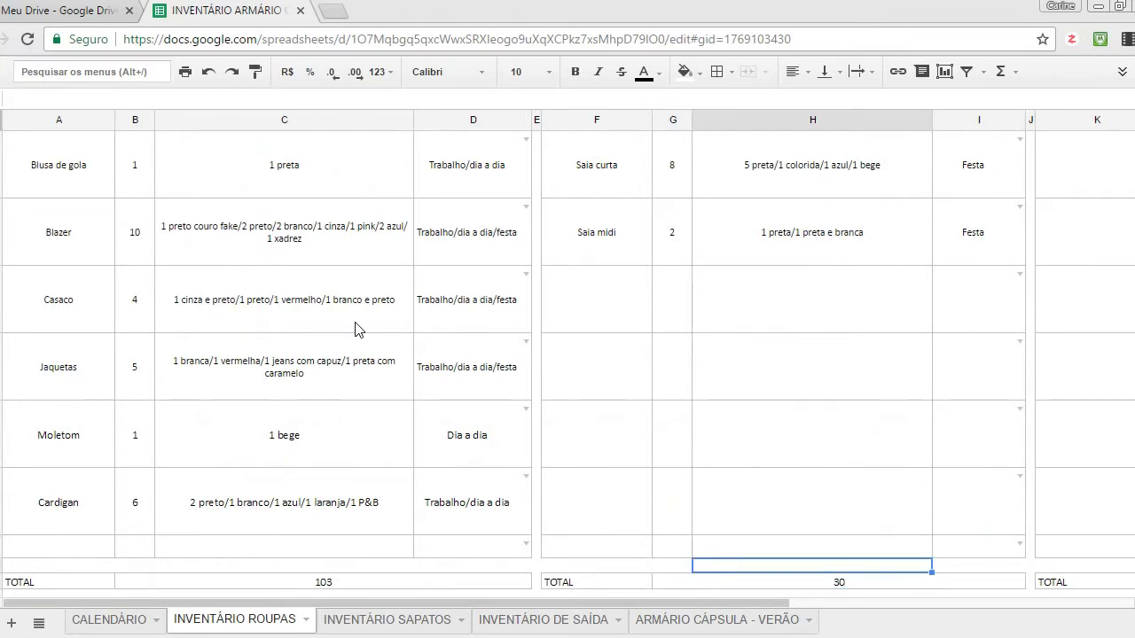
key("Right")
key("Right")
key("Right")
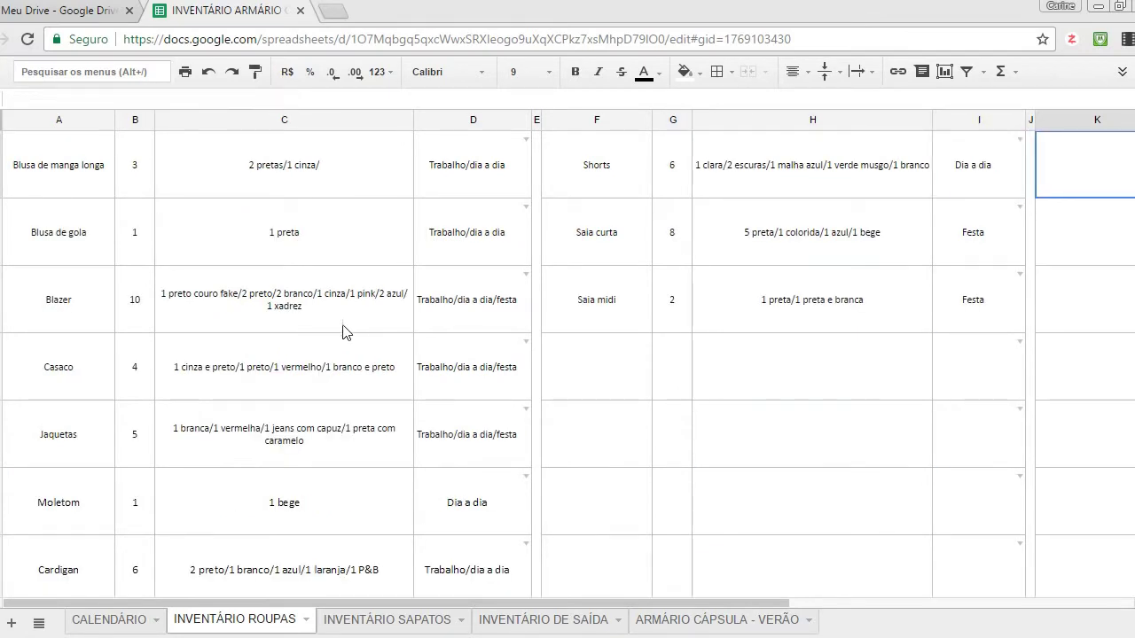
key("Right")
key("Right")
key("Right")
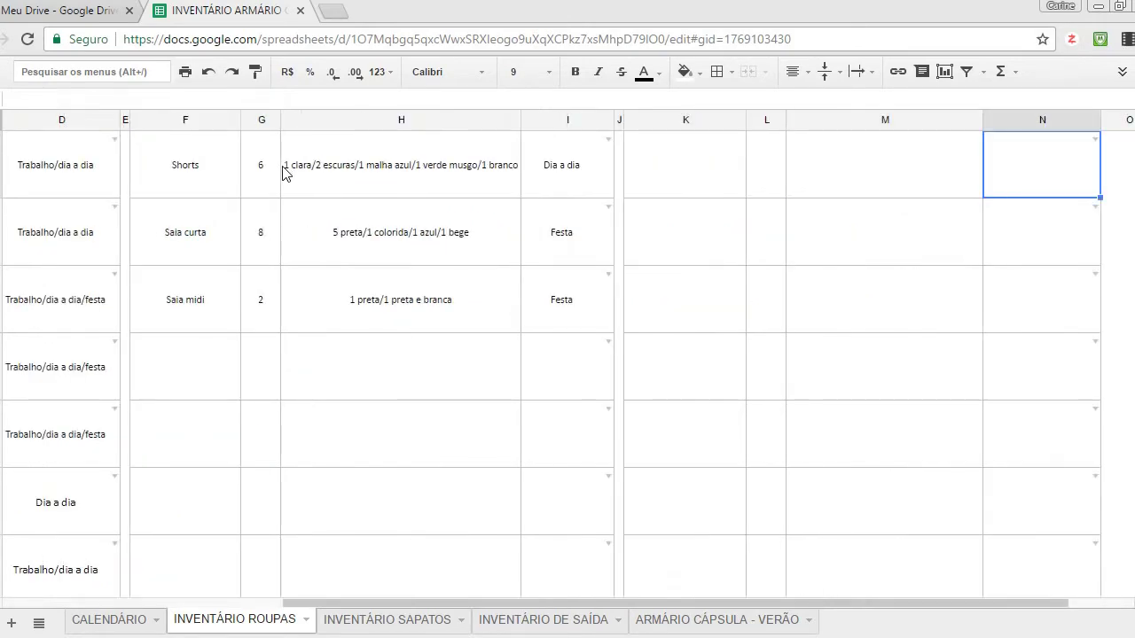
key("Up")
key("Up")
key("ctrl+Home")
key("Right")
key("Right")
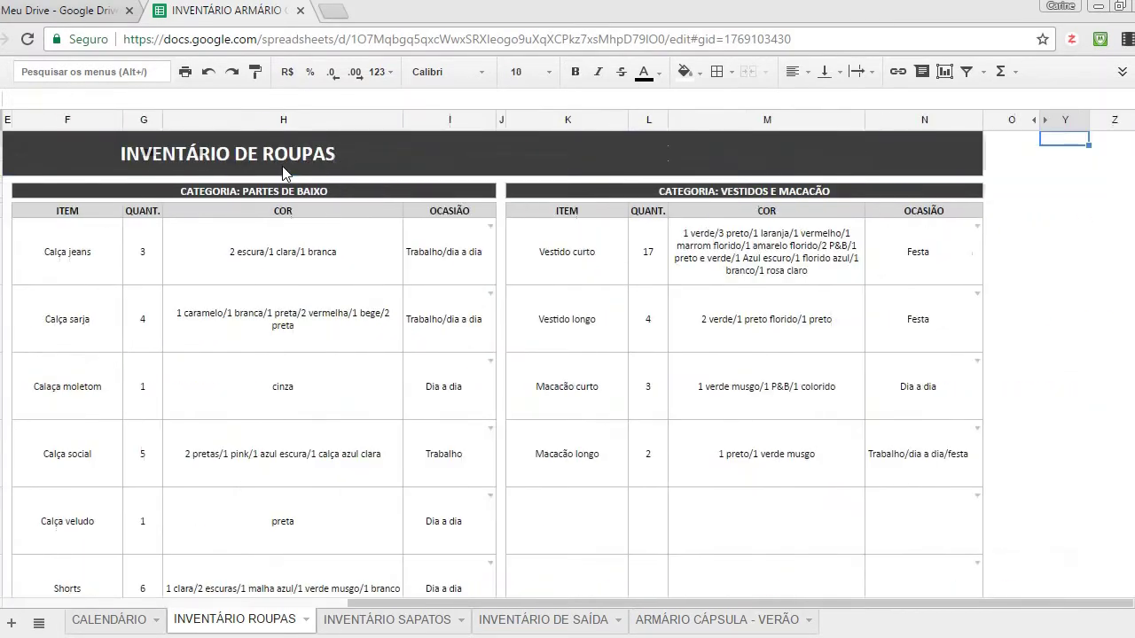
key("Down")
key("Down")
key("Down")
key("Left")
key("Left")
key("Down")
key("Left")
key("Down")
key("Left")
key("Left")
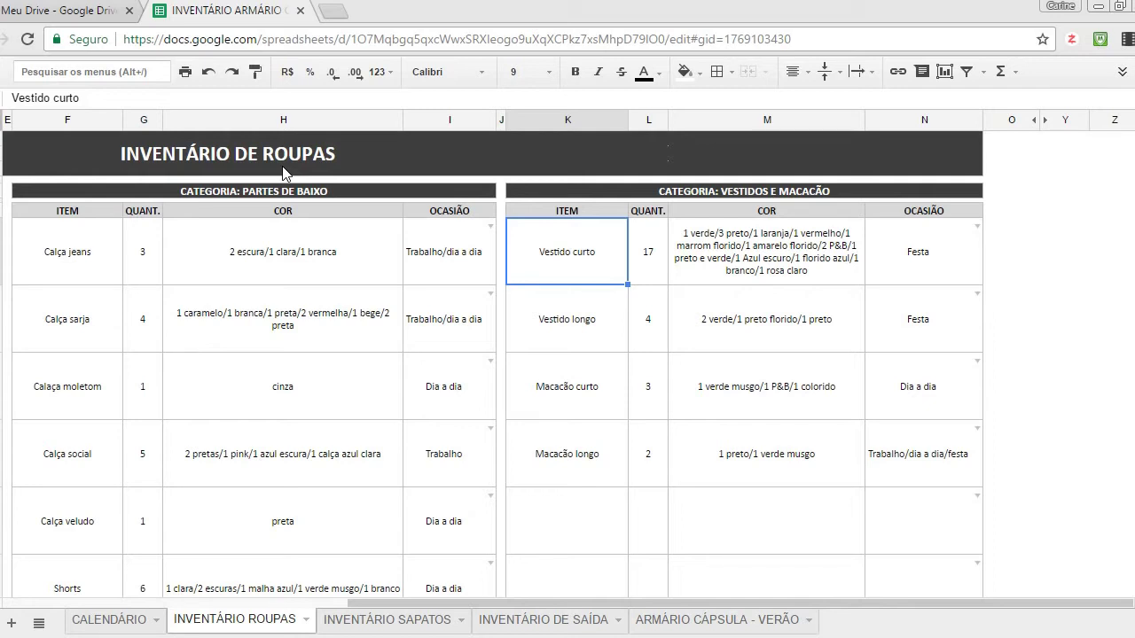
key("Down")
key("Down")
key("Down")
key("Down")
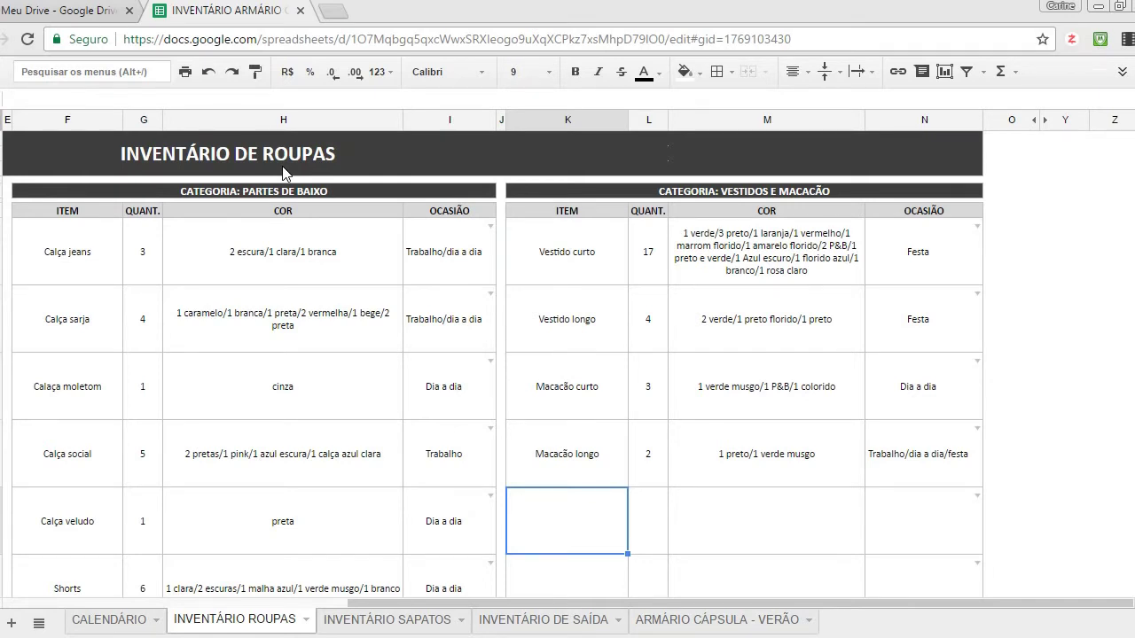
key("Down")
key("Down")
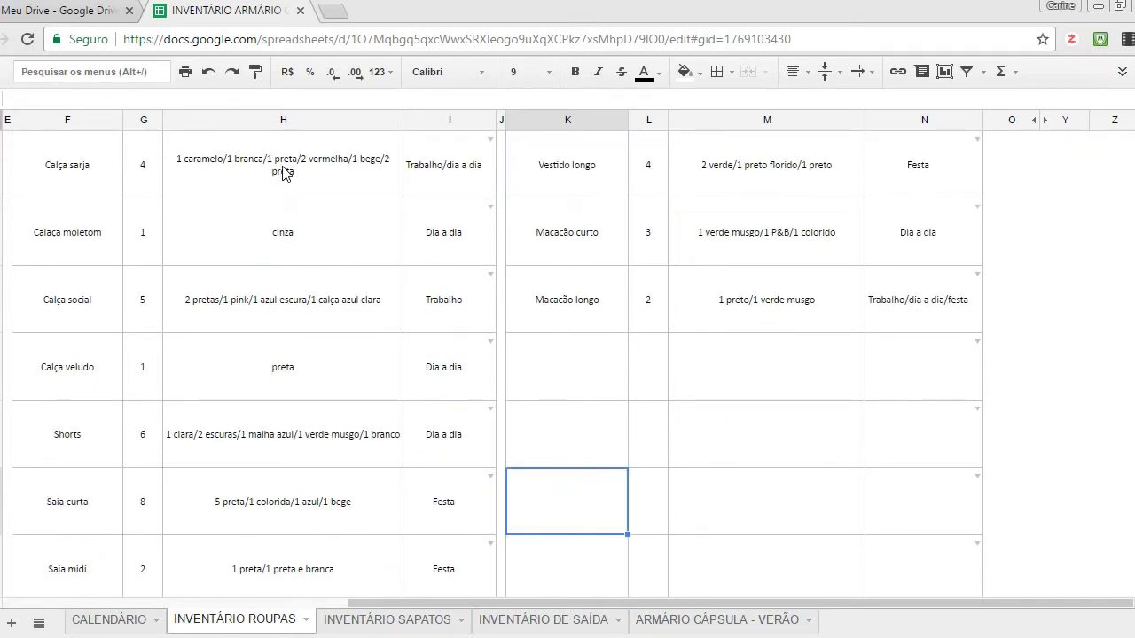
key("Down")
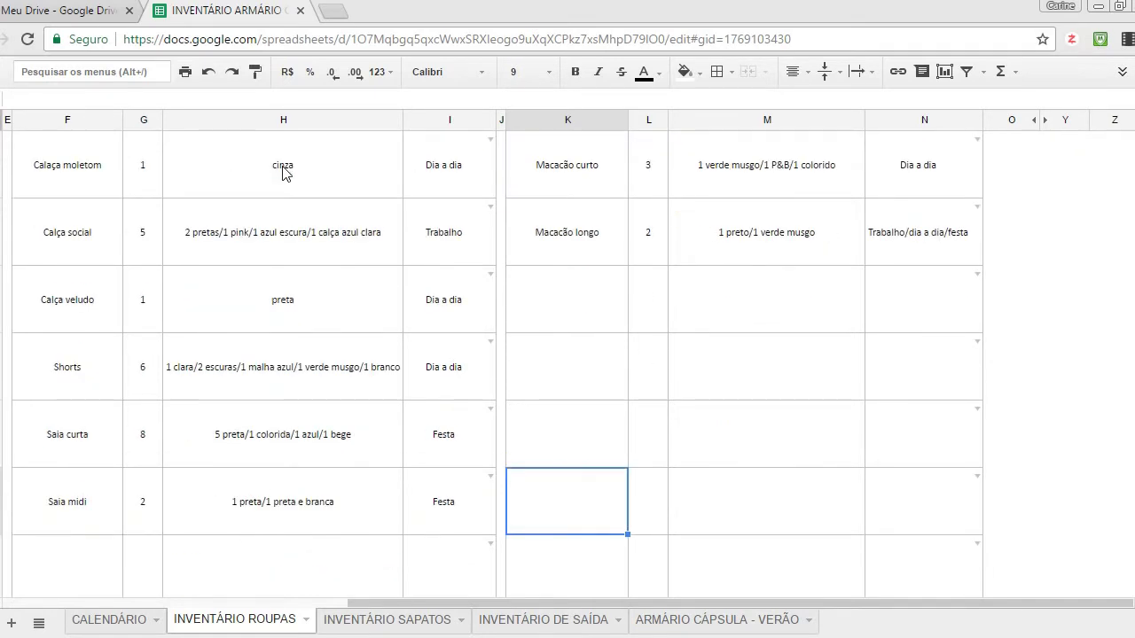
Inspect the TOTAL DO INVENTÁRIO DE ROUPAS formula below the category totals on the INVENTÁRIO ROUPAS sheet.
left_click(381, 621)
left_click(210, 332)
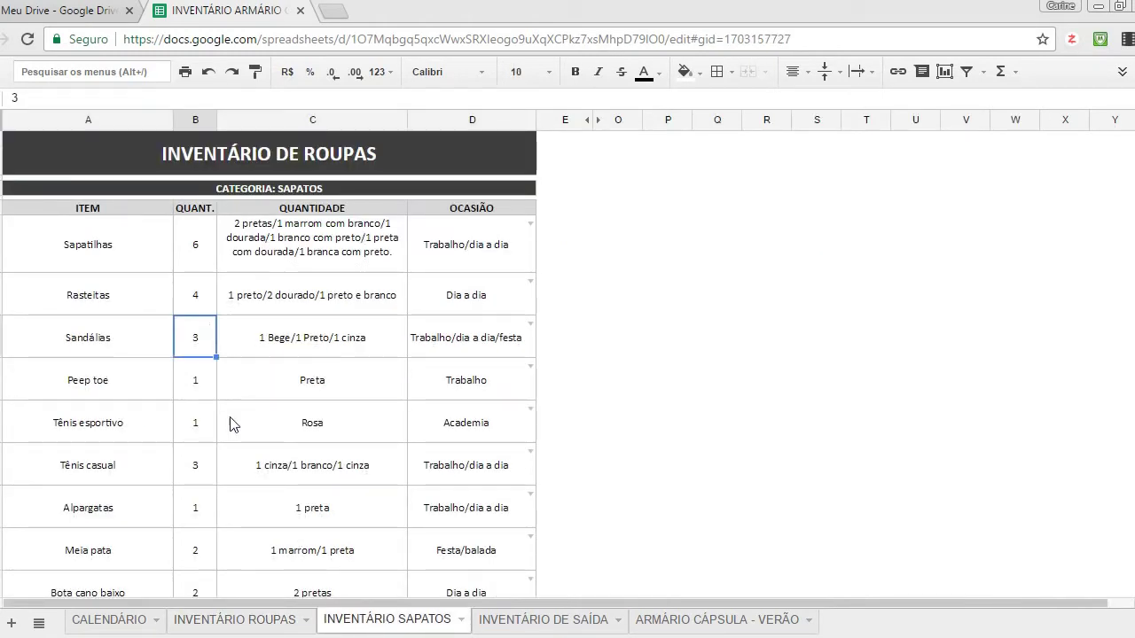
left_click(217, 621)
key("Down")
key("Left")
key("Left")
key("Left")
key("Left")
key("Left")
key("Left")
key("Left")
key("Left")
key("Left")
key("Left")
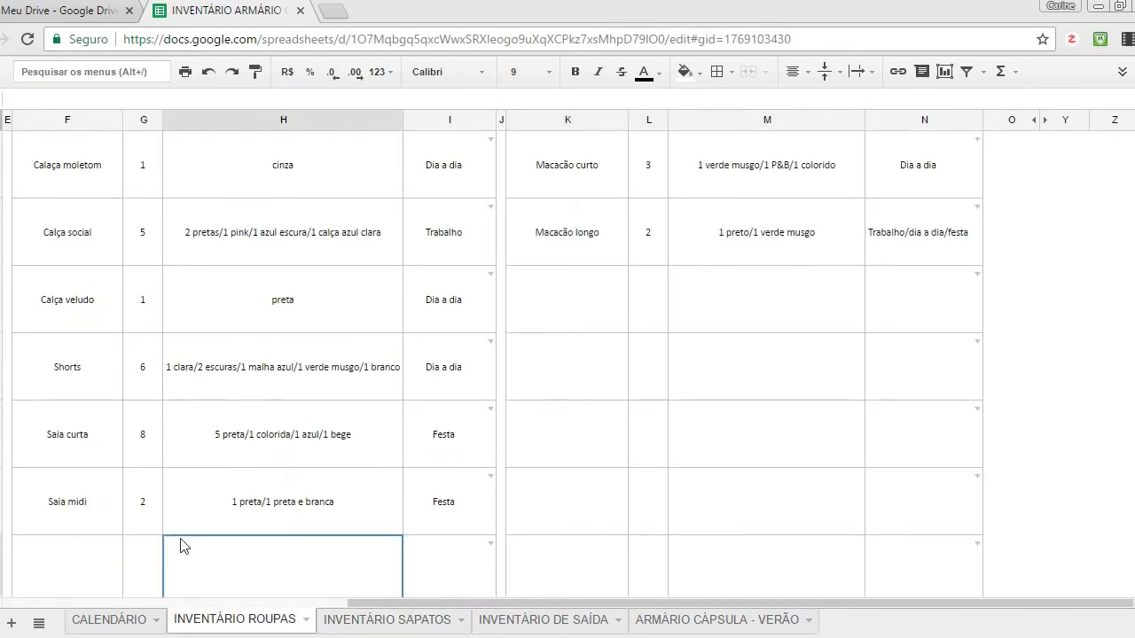
key("Down")
key("Down")
key("Down")
key("Down")
key("Down")
key("Down")
key("Down")
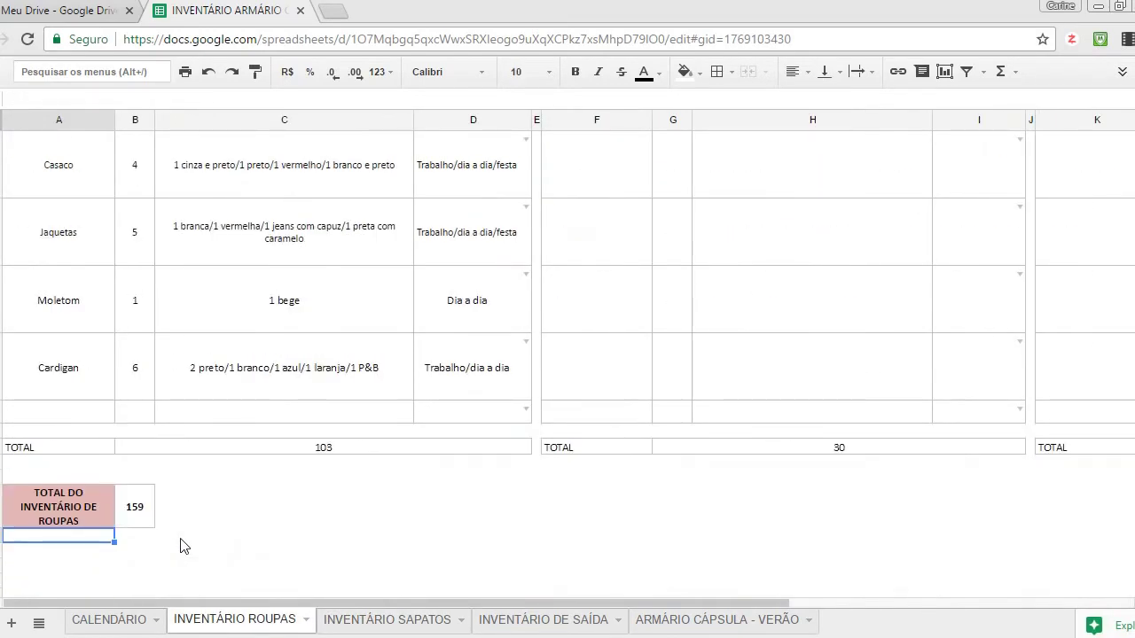
key("Right")
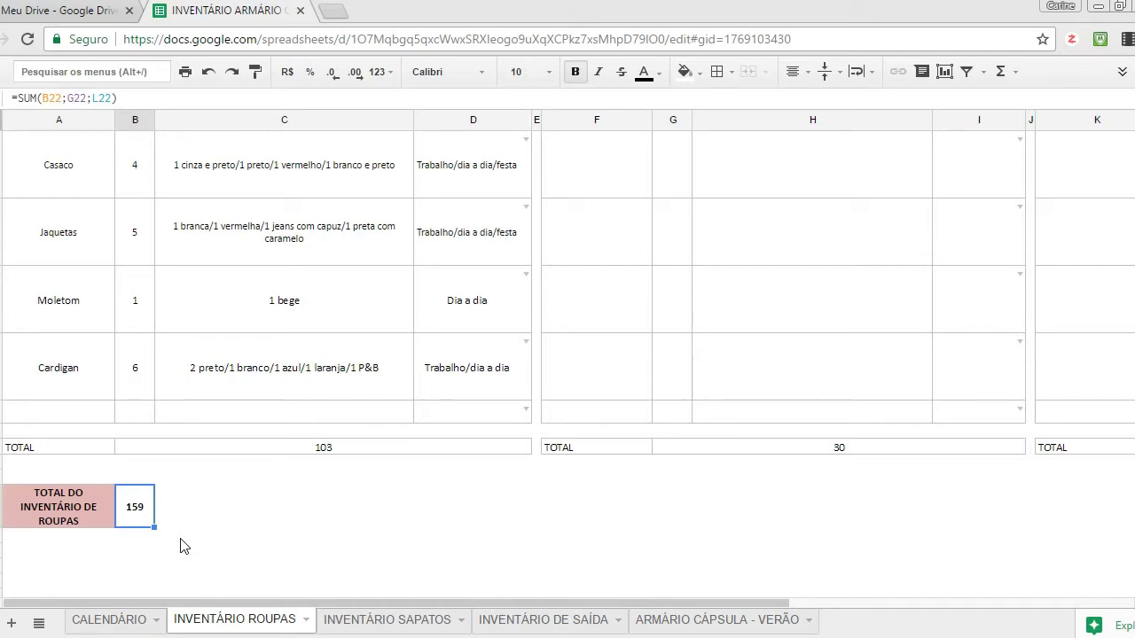
Open the INVENTÁRIO SAPATOS sheet and review the shoe items down to the TOTAL formula.
left_click(388, 620)
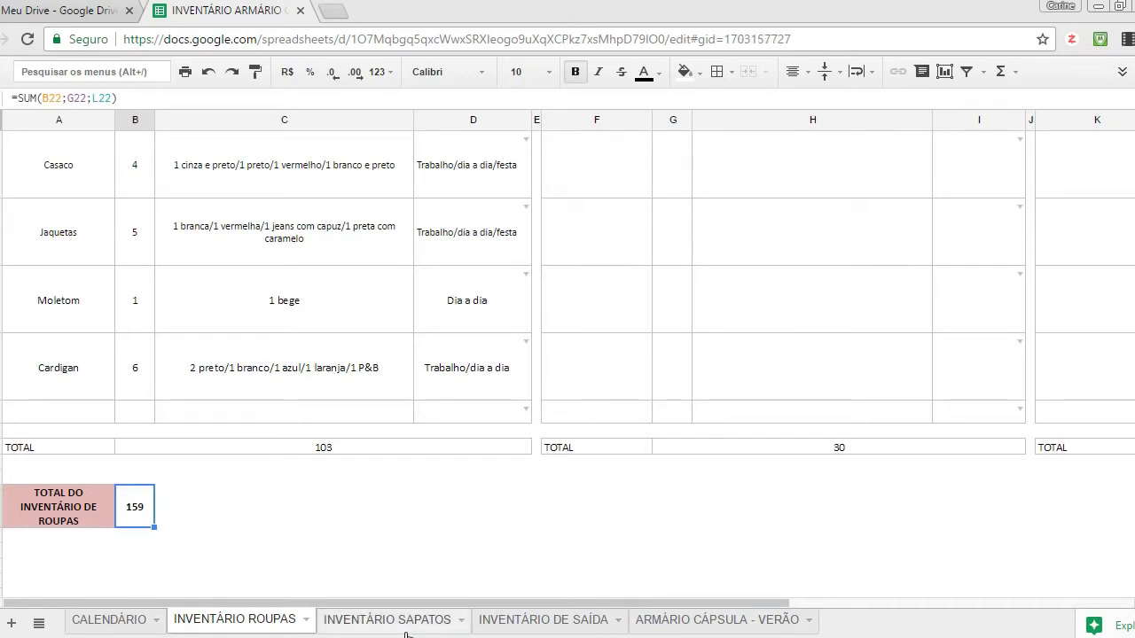
left_click(185, 253)
key("Down")
key("Down")
key("Down")
key("Down")
key("Down")
key("Down")
key("Down")
key("Down")
key("Down")
key("Down")
key("Down")
key("Down")
key("Down")
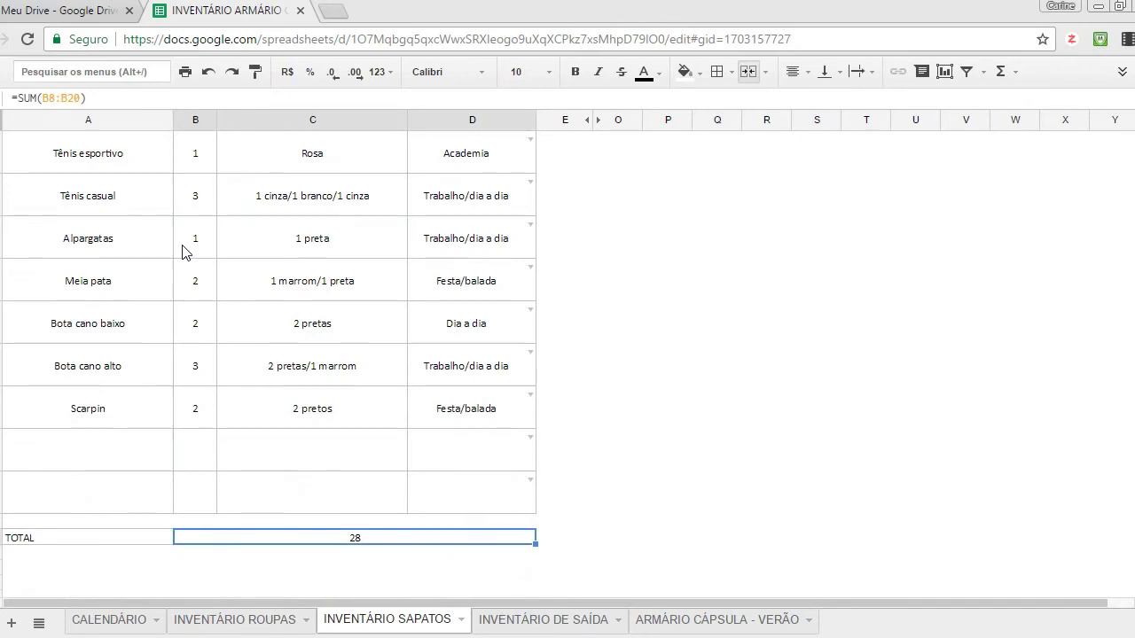
Go back up the shoe quantities on the INVENTÁRIO SAPATOS sheet from the TOTAL to the Sapatilhas row.
key("Up")
key("Up")
key("Up")
key("Up")
key("Up")
key("Up")
key("Up")
key("Up")
key("Up")
key("Up")
key("Up")
key("Up")
key("Up")
key("Up")
key("Up")
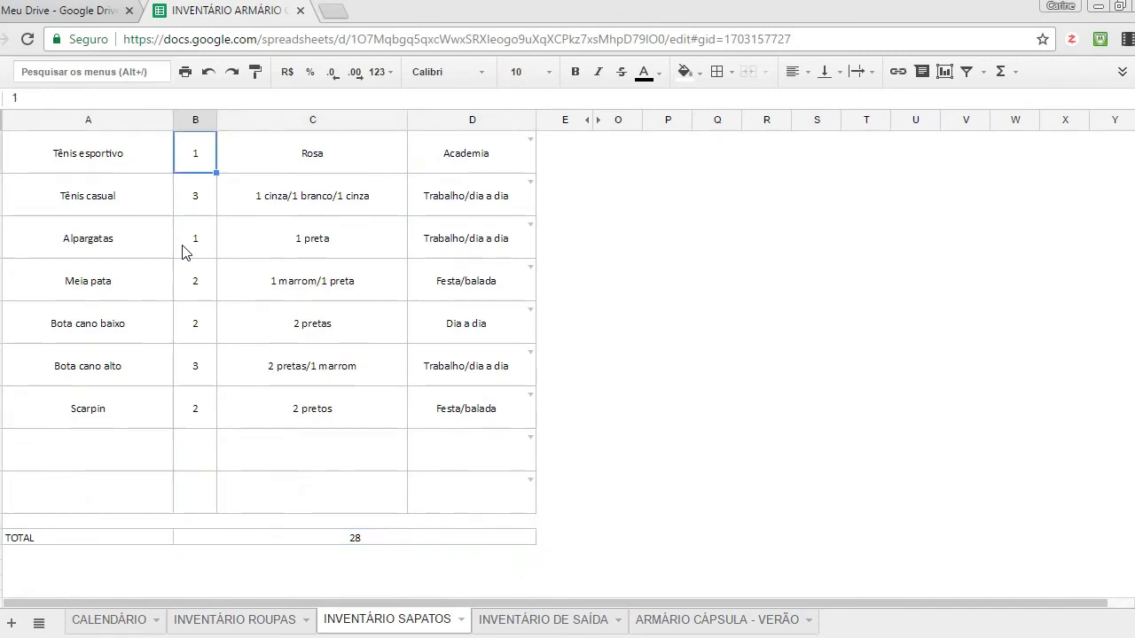
key("Down")
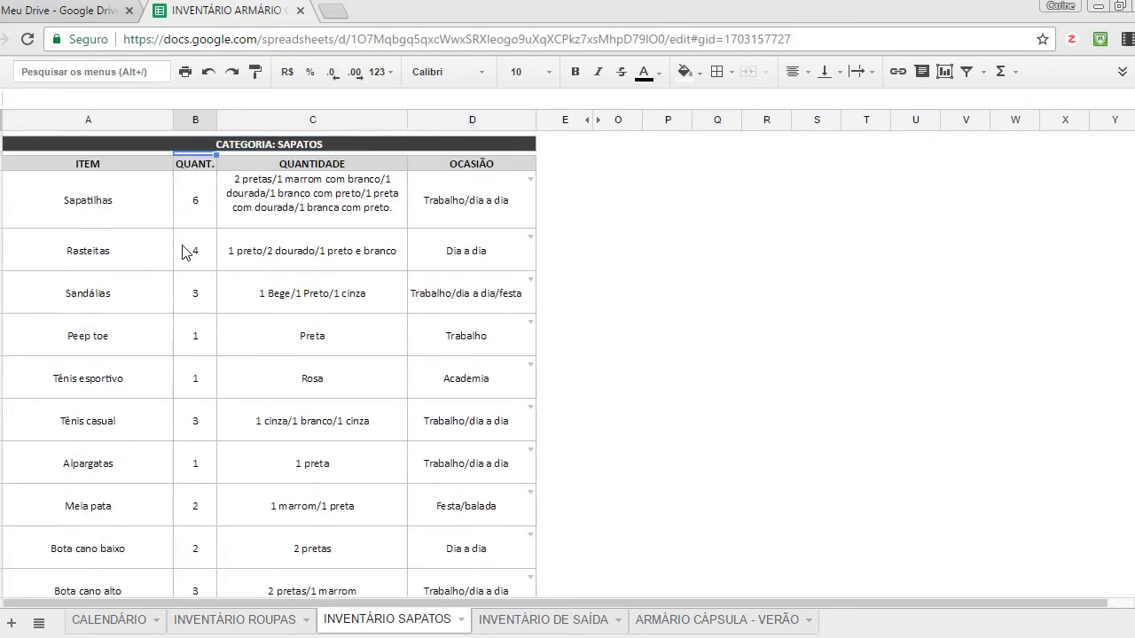
key("Down")
key("Down")
key("Down")
key("Down")
key("Up")
key("Up")
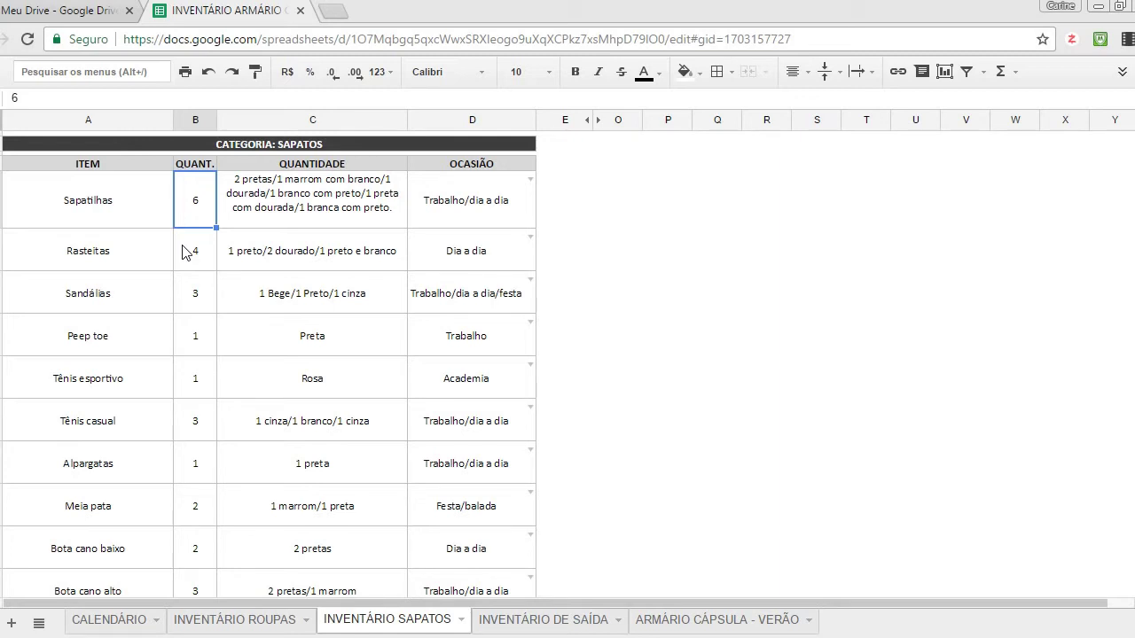
Open the INVENTÁRIO DE SAÍDA sheet and examine its empty category and item cells below the Blusa 3/4 colorida entry.
left_click(544, 620)
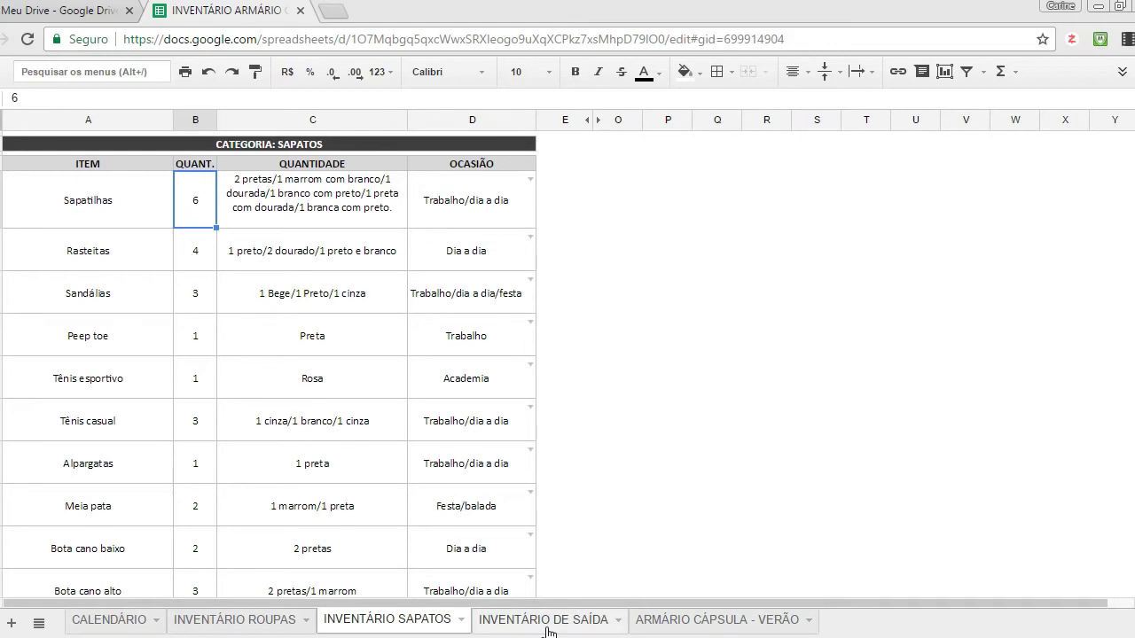
left_click(242, 265)
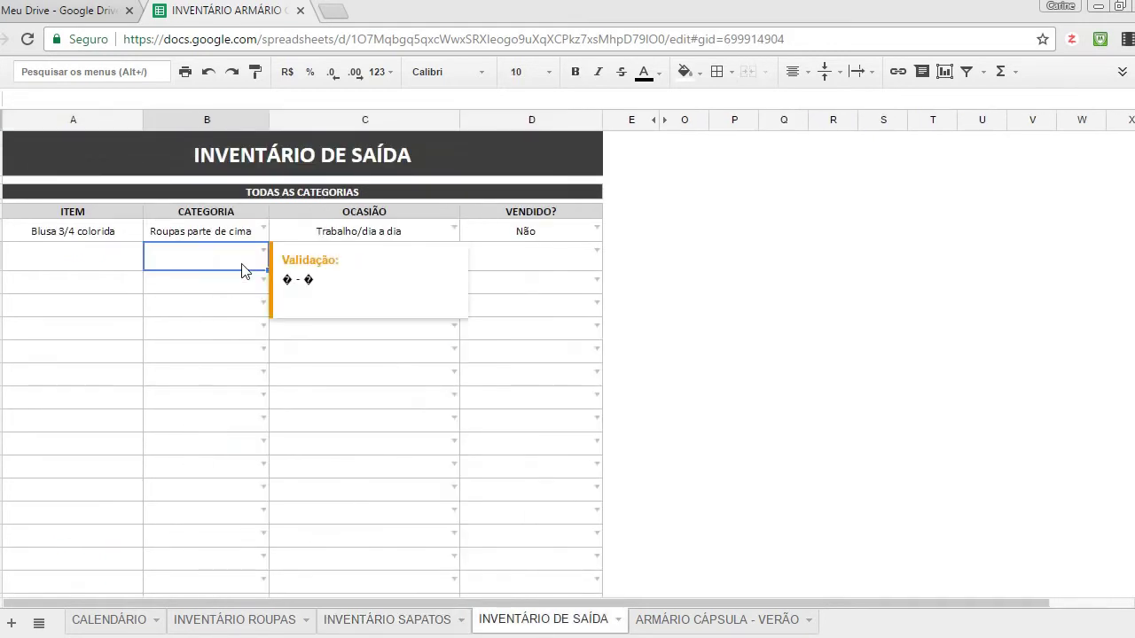
left_click(128, 283)
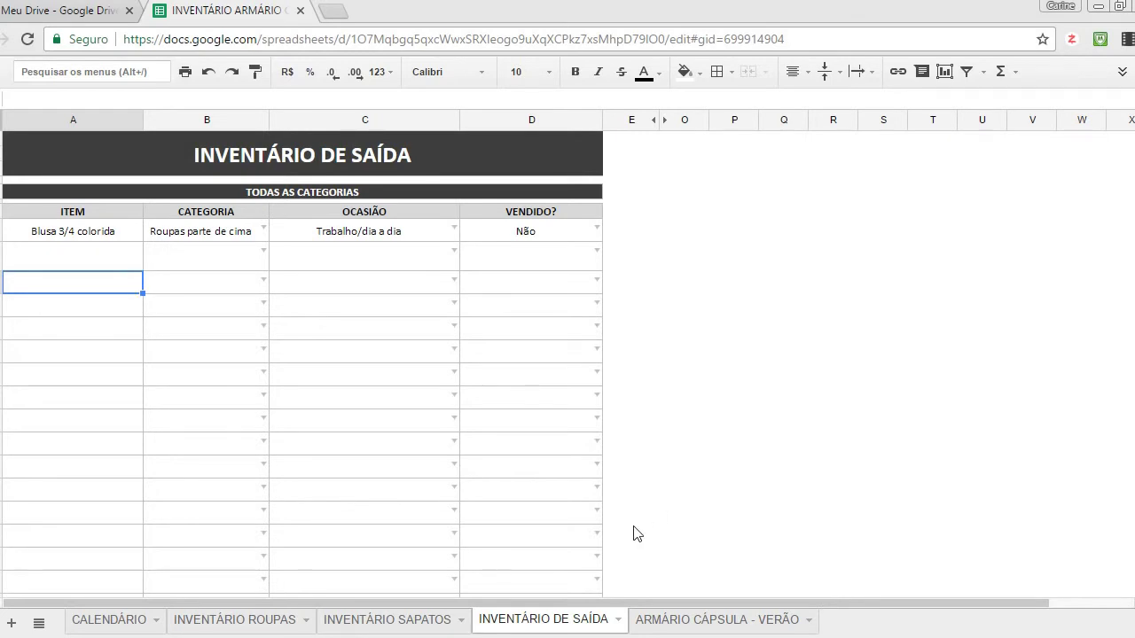
View the ARMÁRIO CÁPSULA - VERÃO sheet and return to the FEVEREIRO to ABRIL months of the CALENDÁRIO sheet.
left_click(673, 628)
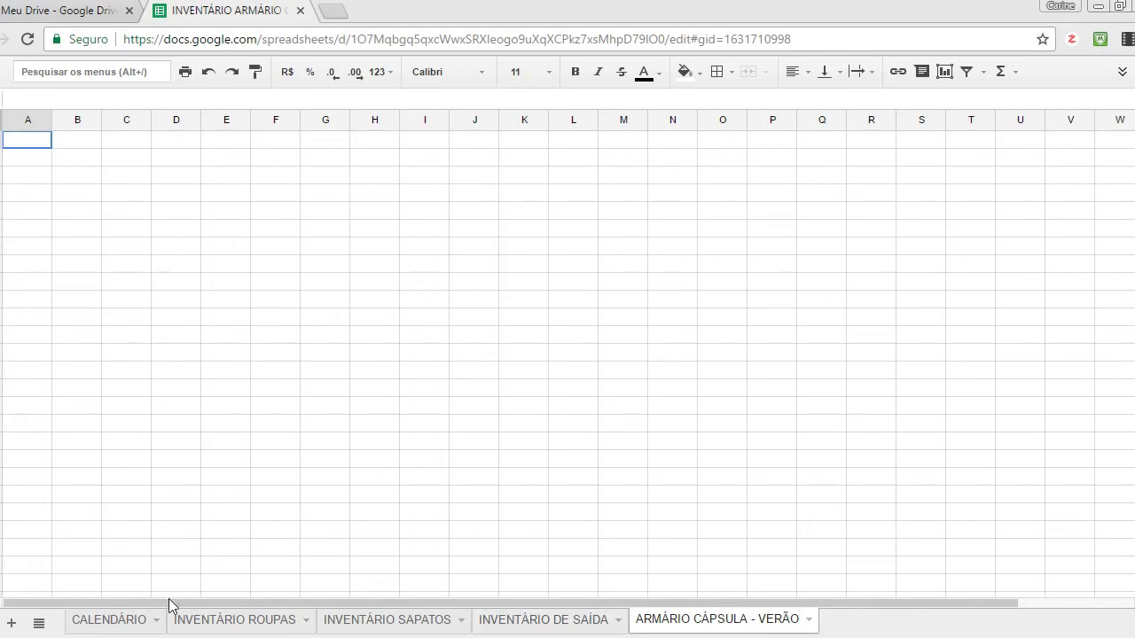
left_click(111, 621)
left_click(233, 349)
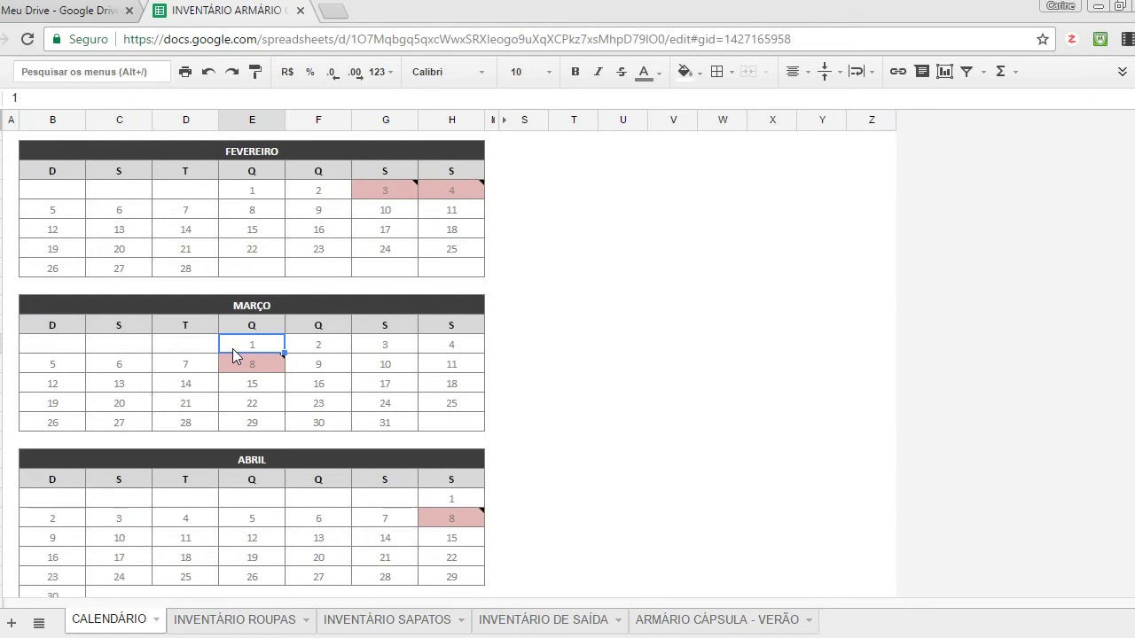
left_click(235, 620)
left_click(109, 619)
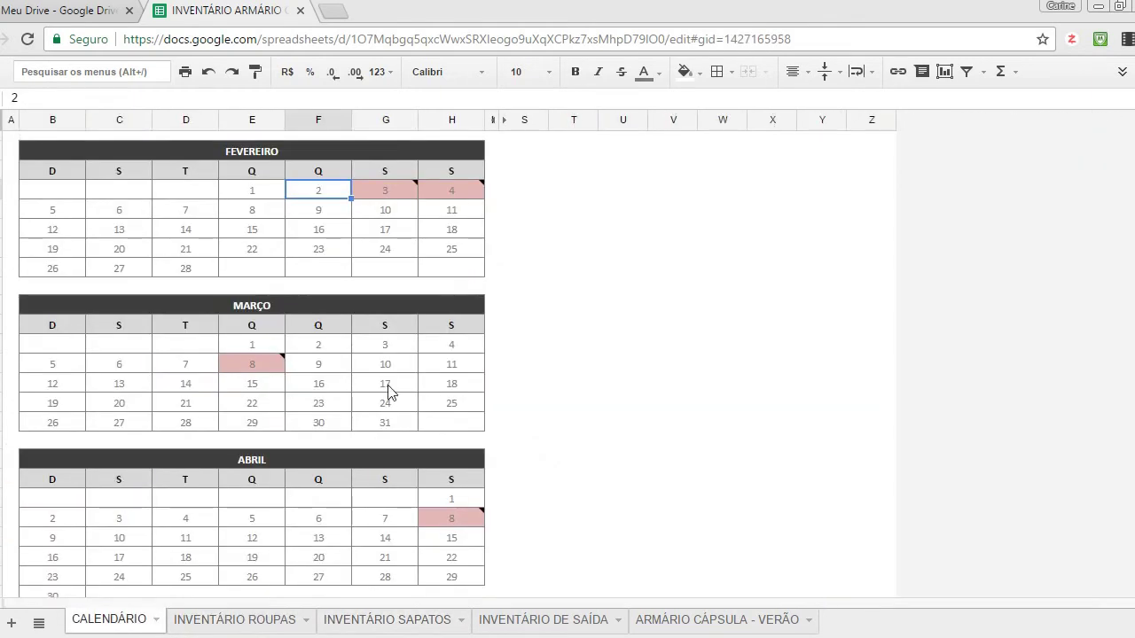